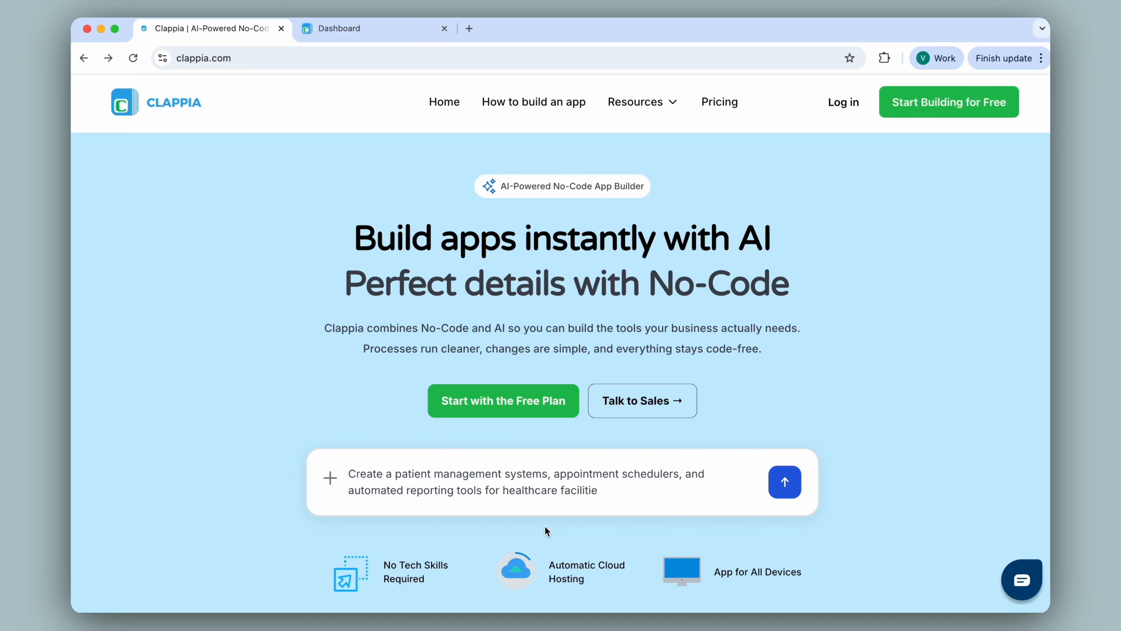
Open the Incident Report app from the Clappia workplace dashboard and look through its form fields
left_click(381, 28)
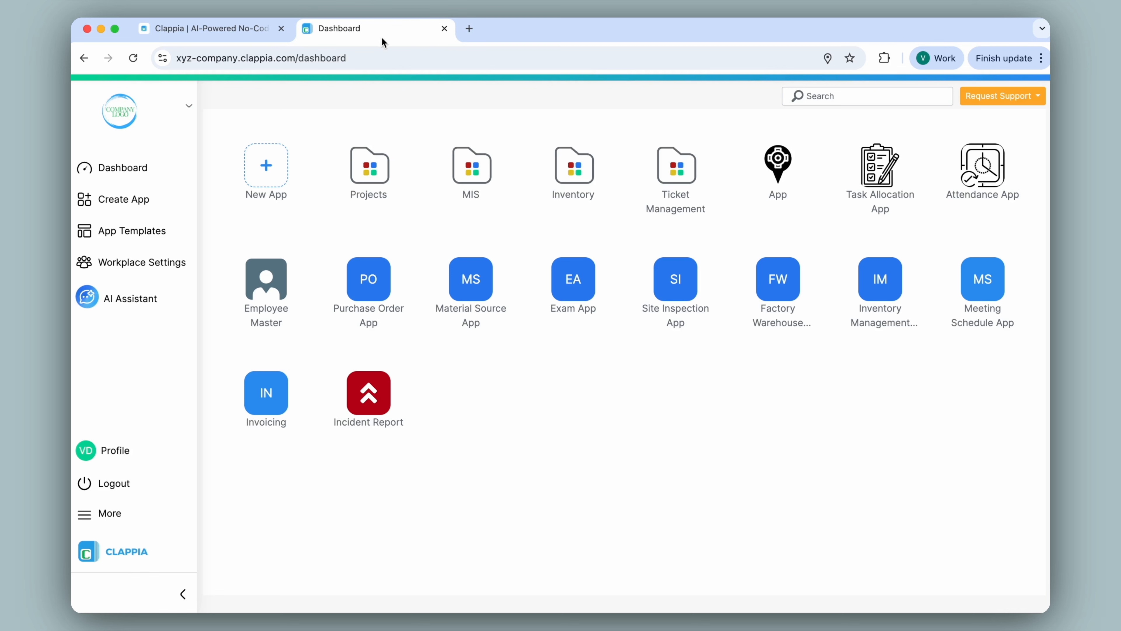
left_click(375, 388)
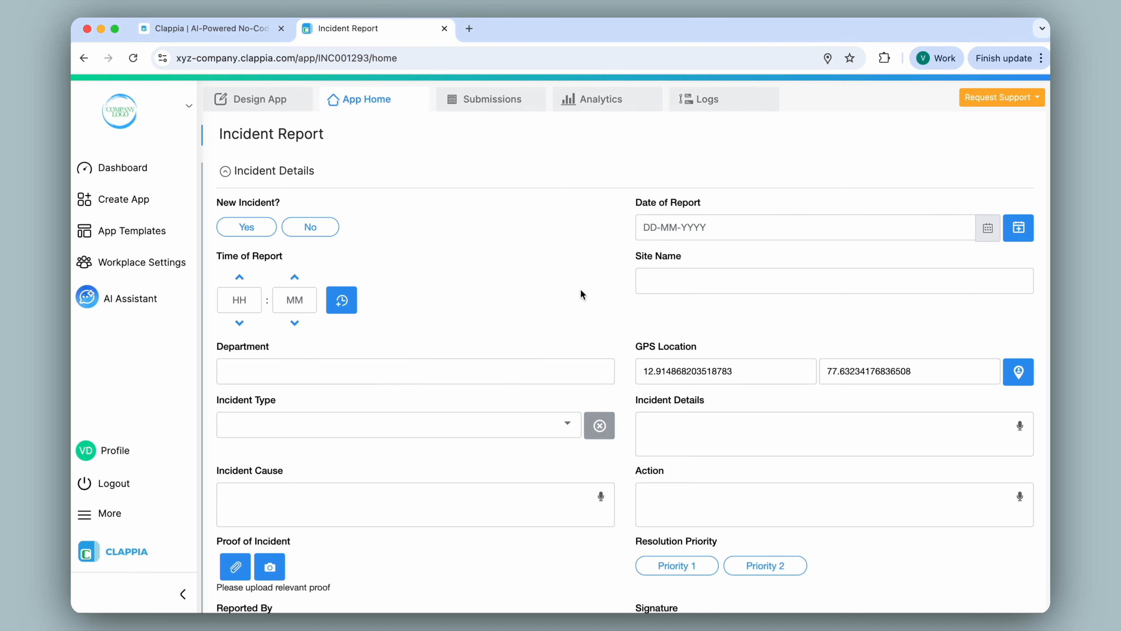
scroll(581, 289, "down", 6)
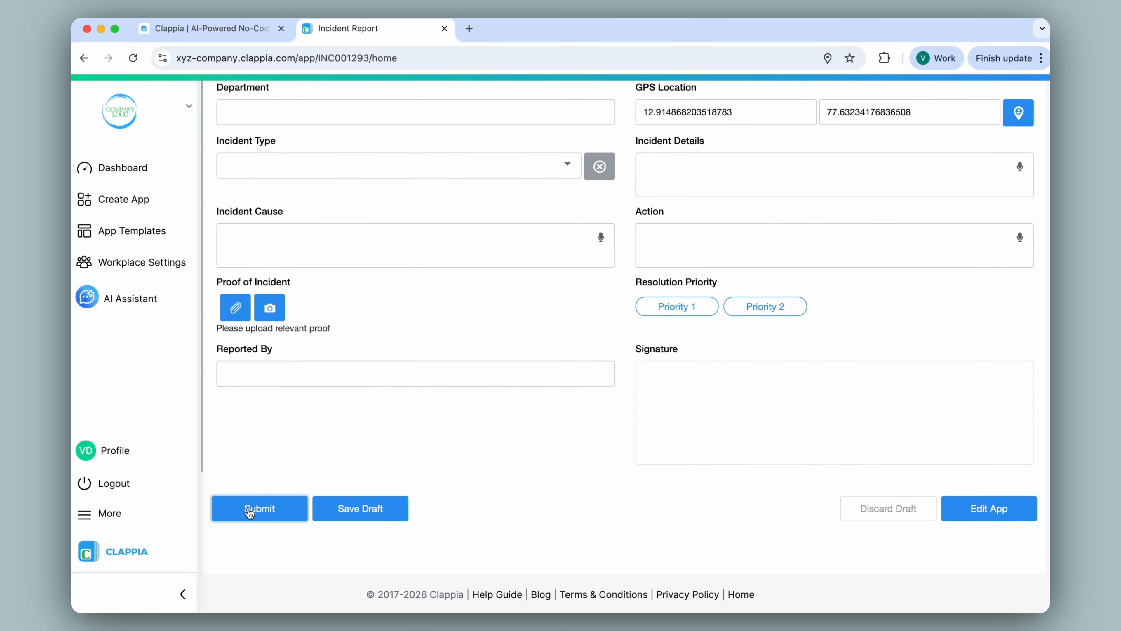
scroll(584, 314, "up", 6)
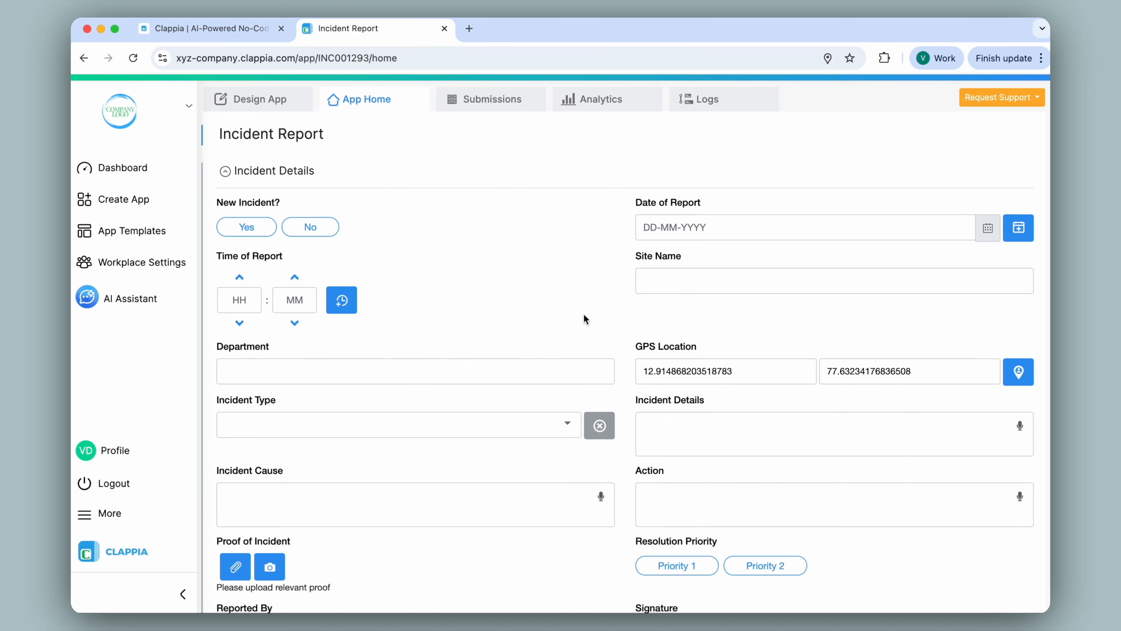
Open the New Submission Flow in the app's workflow editor and view the actions available after Start
left_click(278, 104)
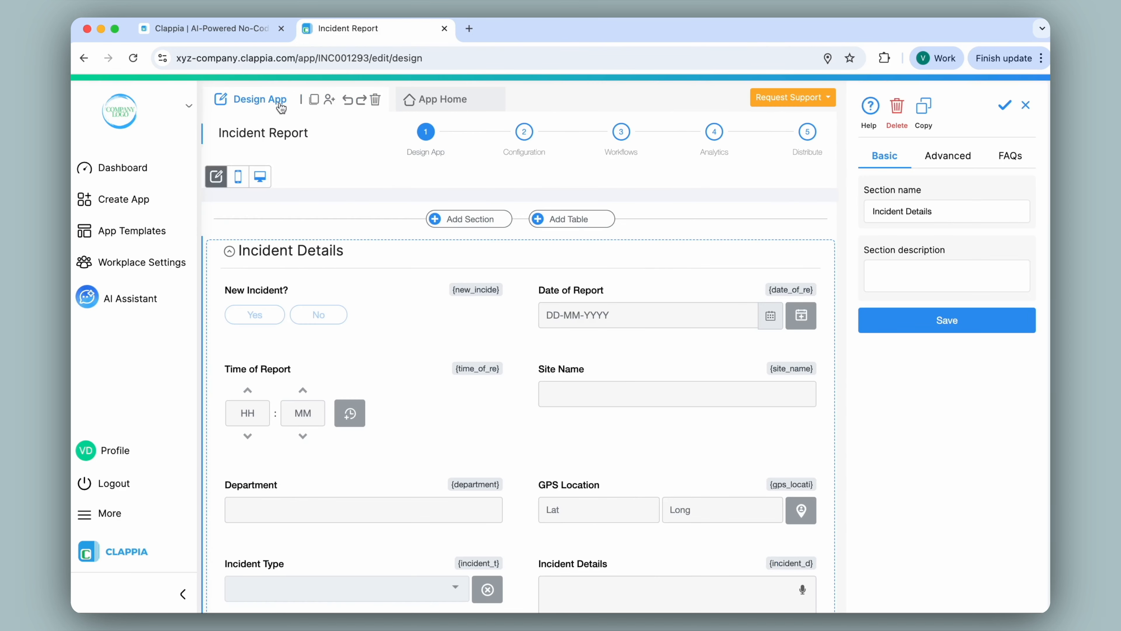
left_click(625, 140)
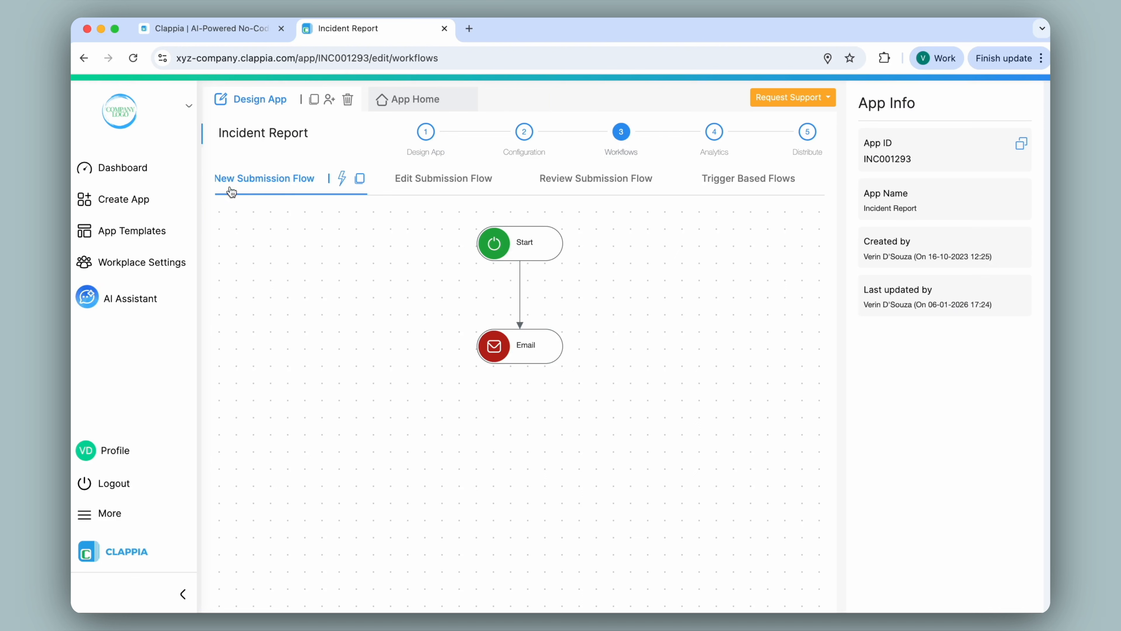
mouse_move(540, 347)
left_click(532, 246)
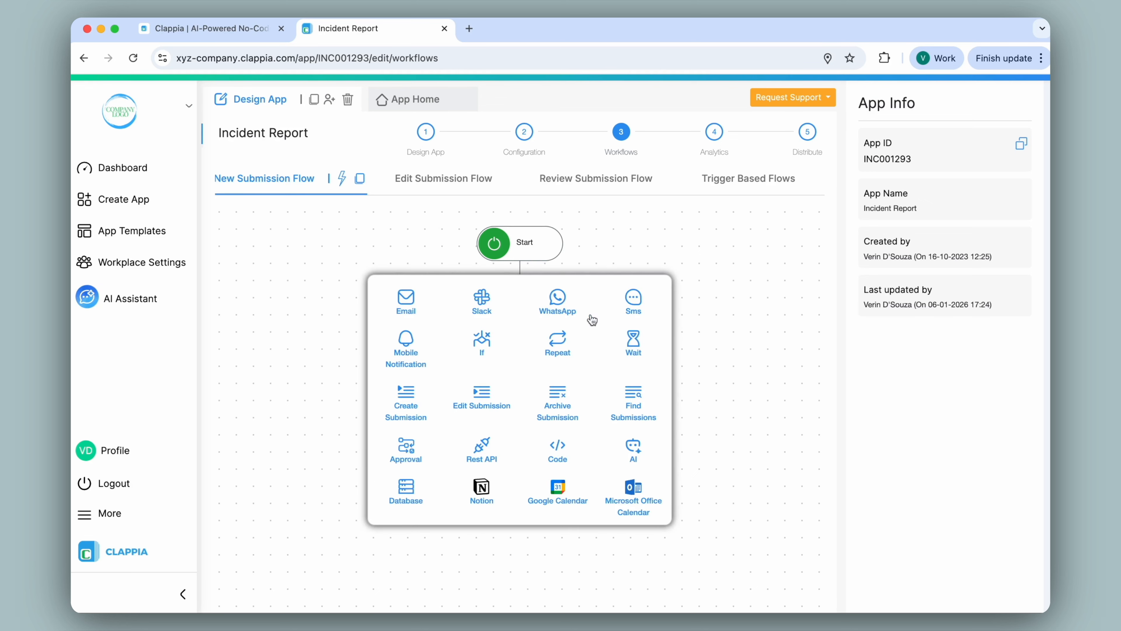
left_click(601, 247)
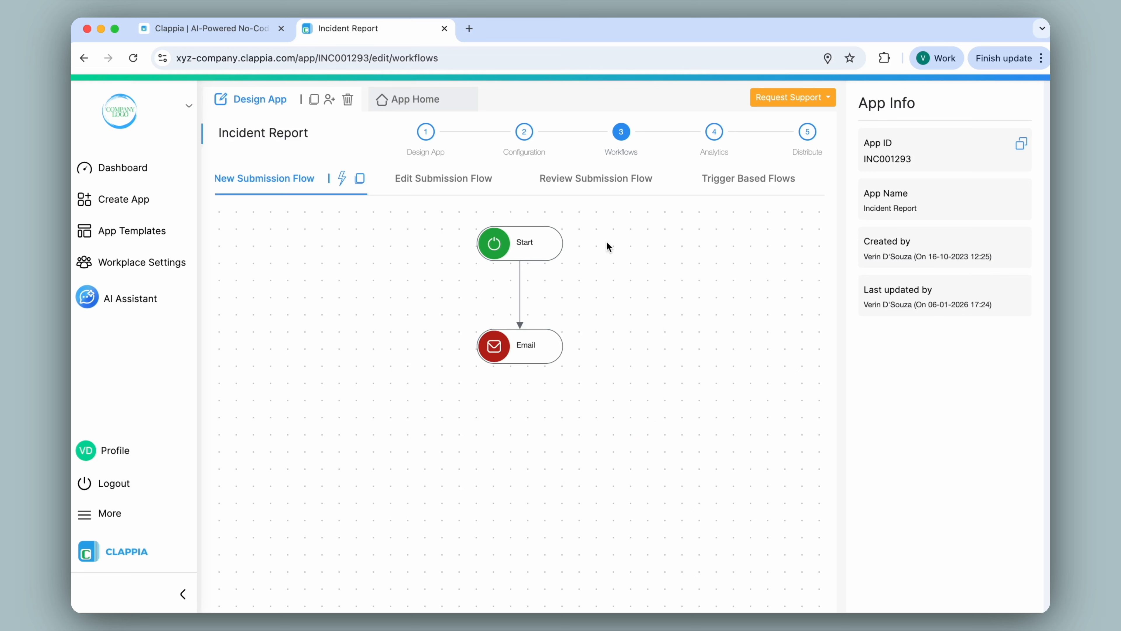
Open the Email step of the workflow and check the app variables available for its recipient and subject
left_click(543, 341)
scroll(965, 203, "down", 5)
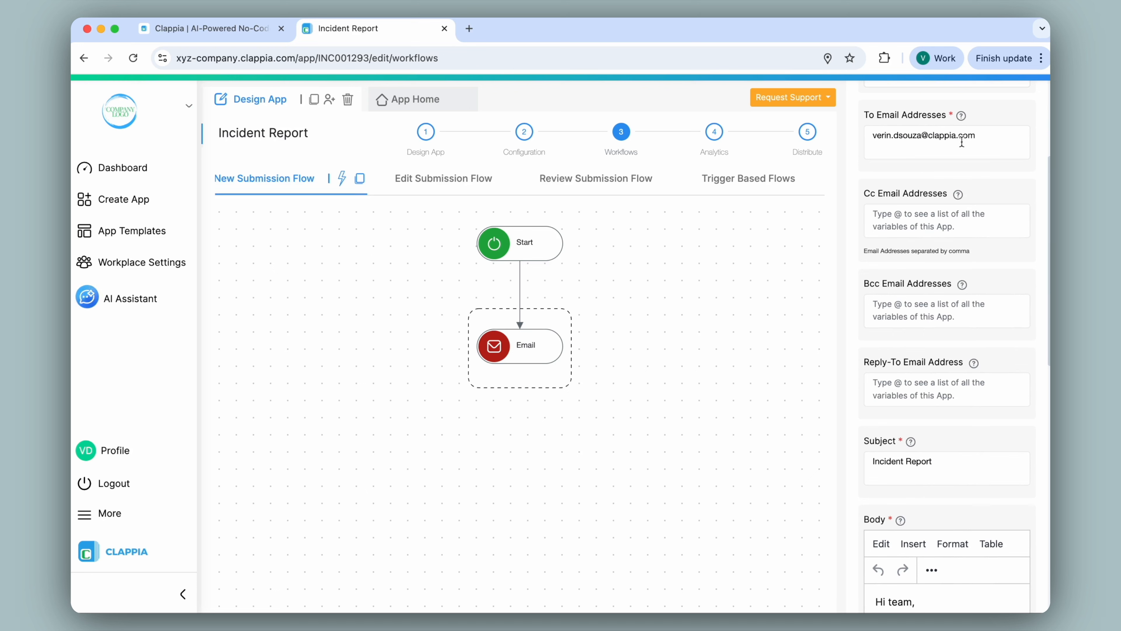
left_click(991, 148)
type("@")
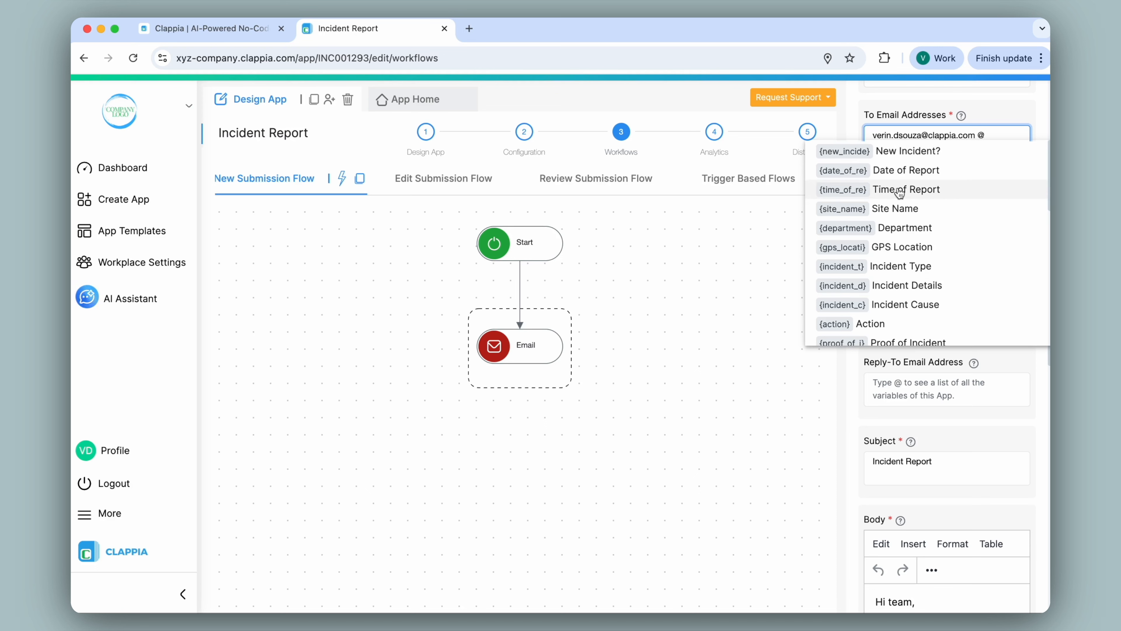
left_click(792, 208)
scroll(928, 177, "down", 5)
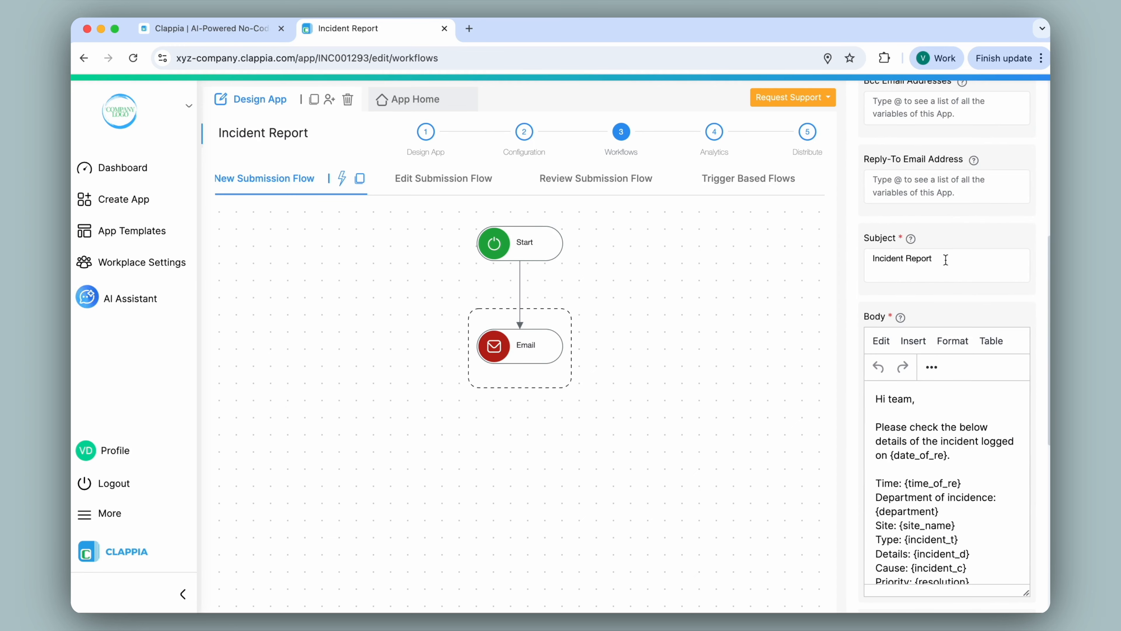
left_click(973, 262)
type("@")
key("BackSpace")
key("BackSpace")
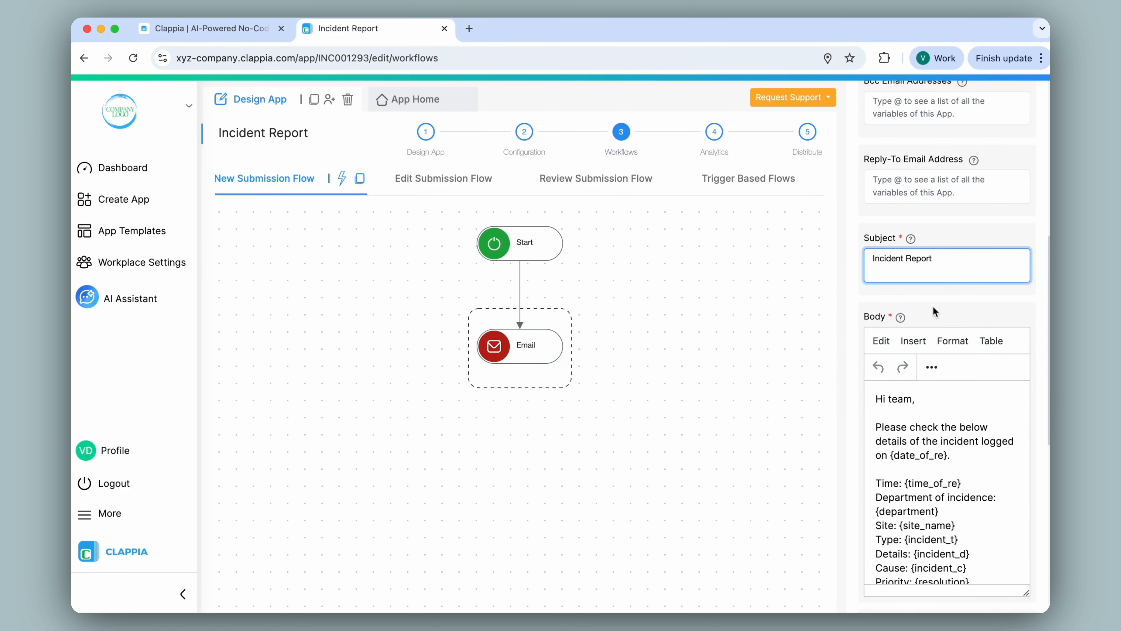
Review the Email step's body and attachment options, leave the configured PDF excluded, and save the step
scroll(933, 305, "down", 3)
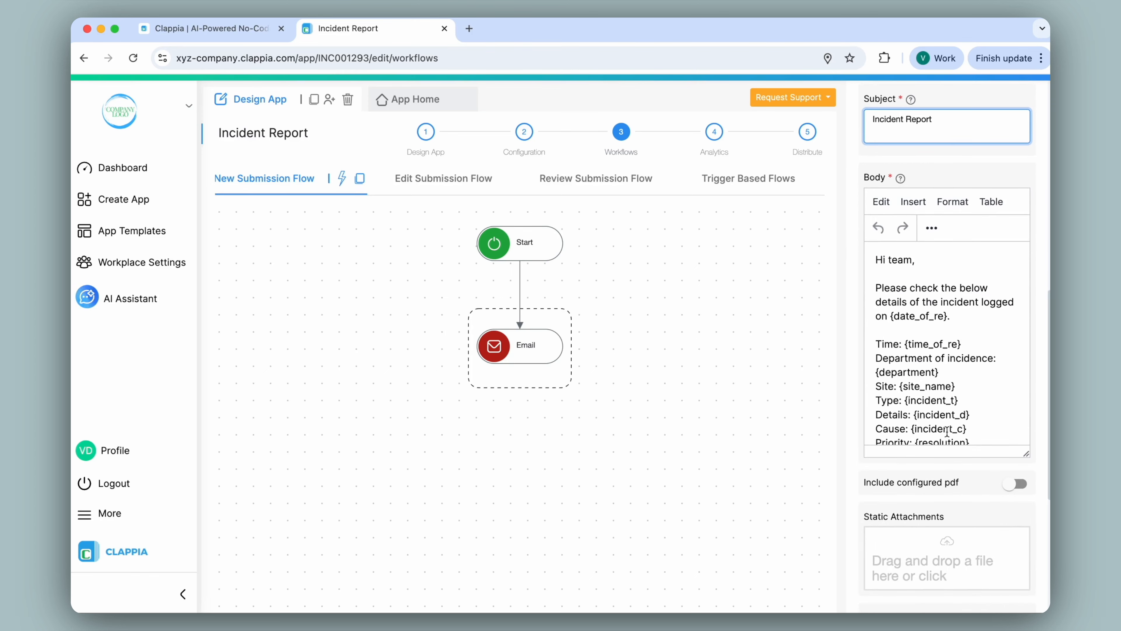
scroll(947, 432, "down", 3)
scroll(953, 472, "down", 6)
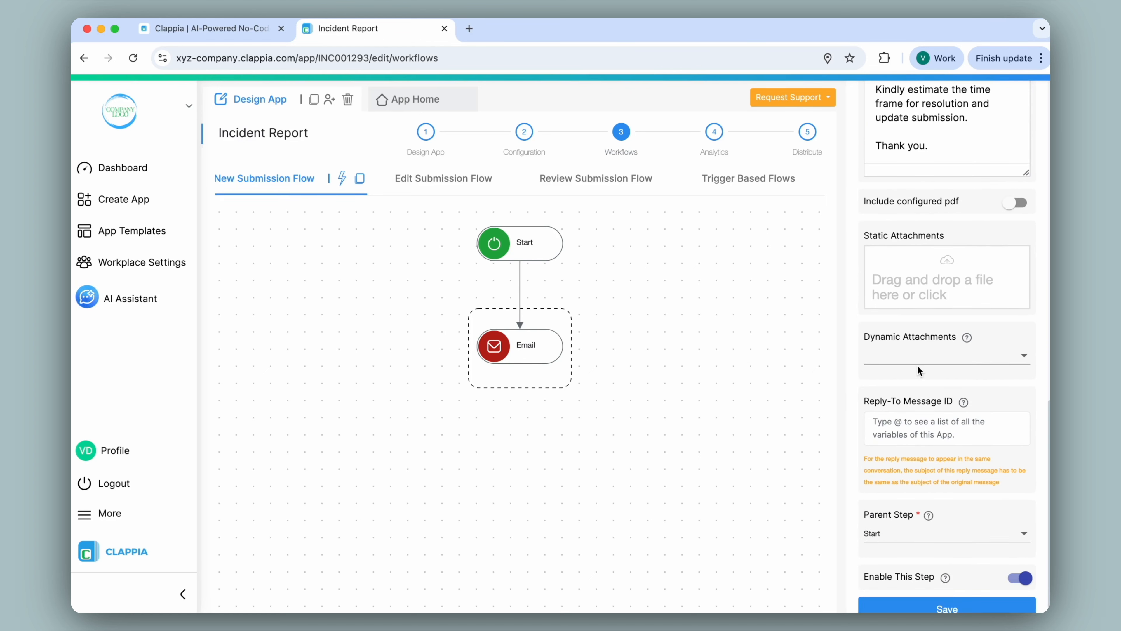
left_click(1015, 203)
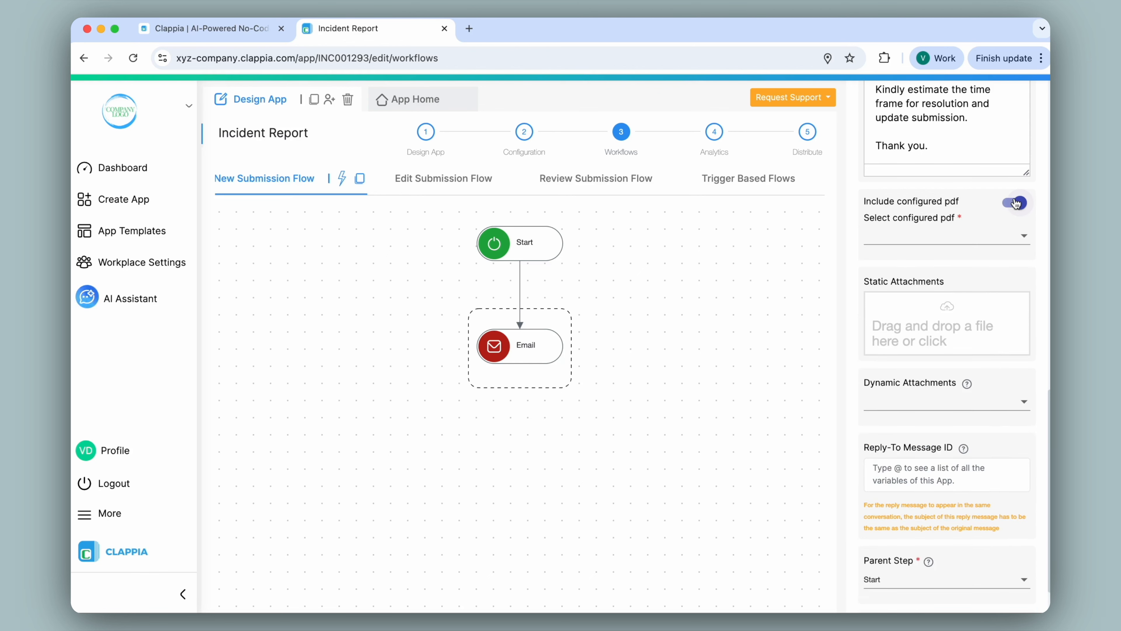
left_click(1015, 202)
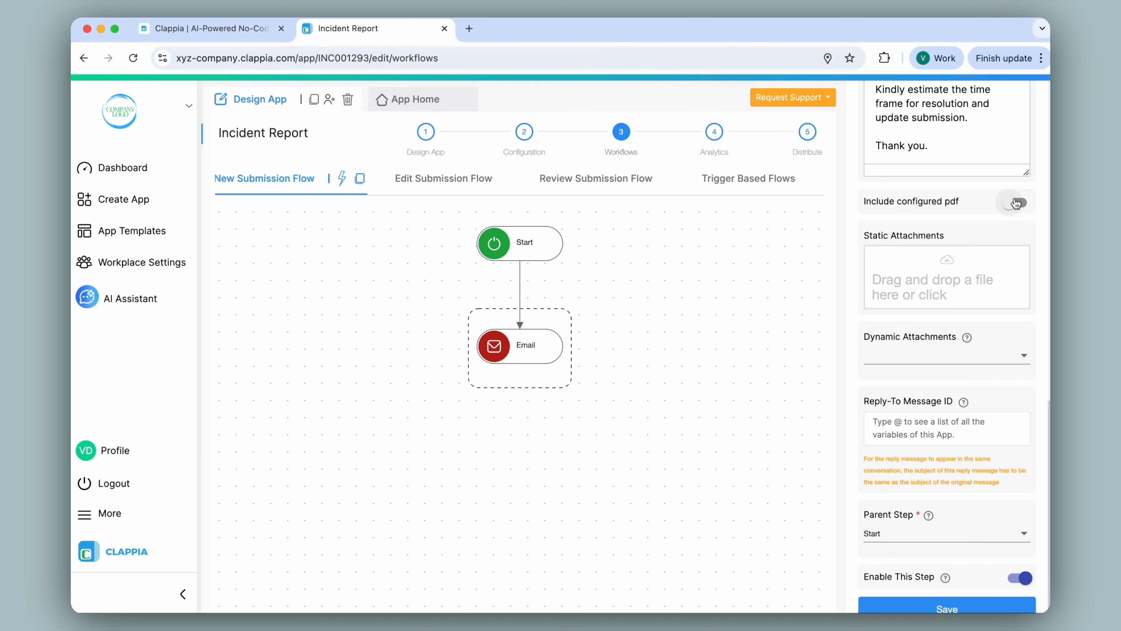
scroll(971, 212, "down", 1)
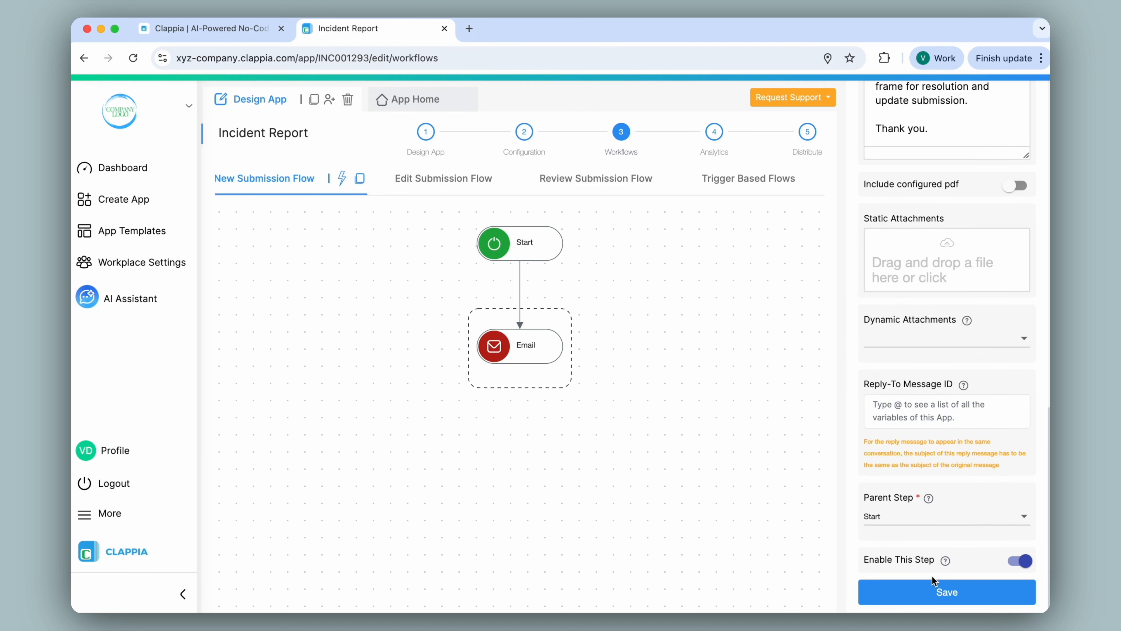
left_click(933, 585)
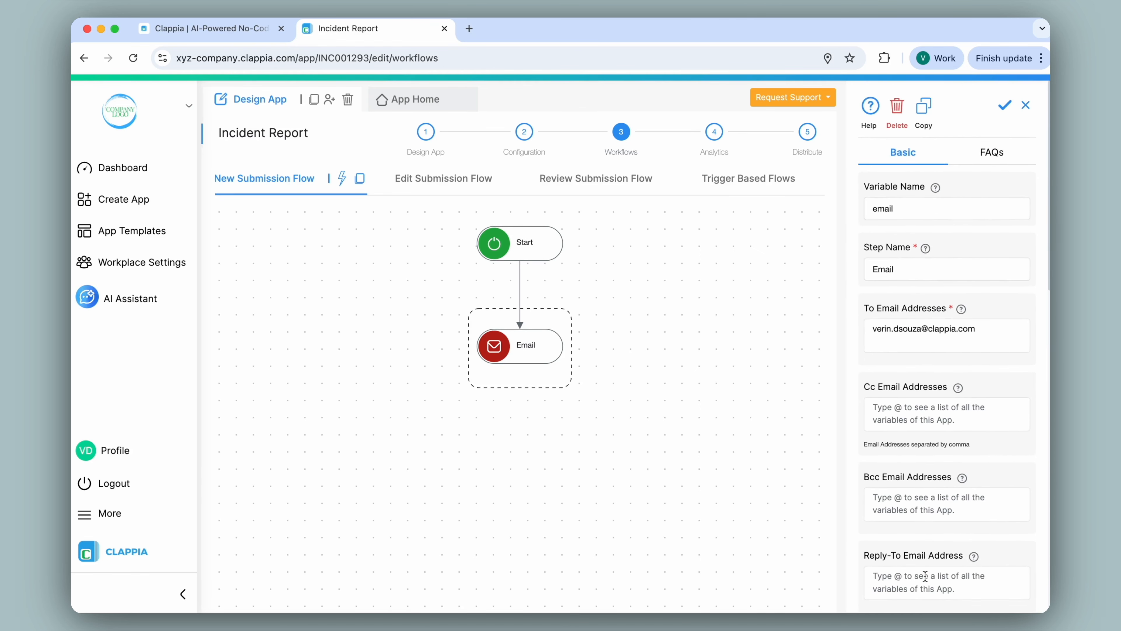
Start an incident report with New Incident set to No, today's date, the current time, site A-01 and department E-Bay 02 T
left_click(442, 114)
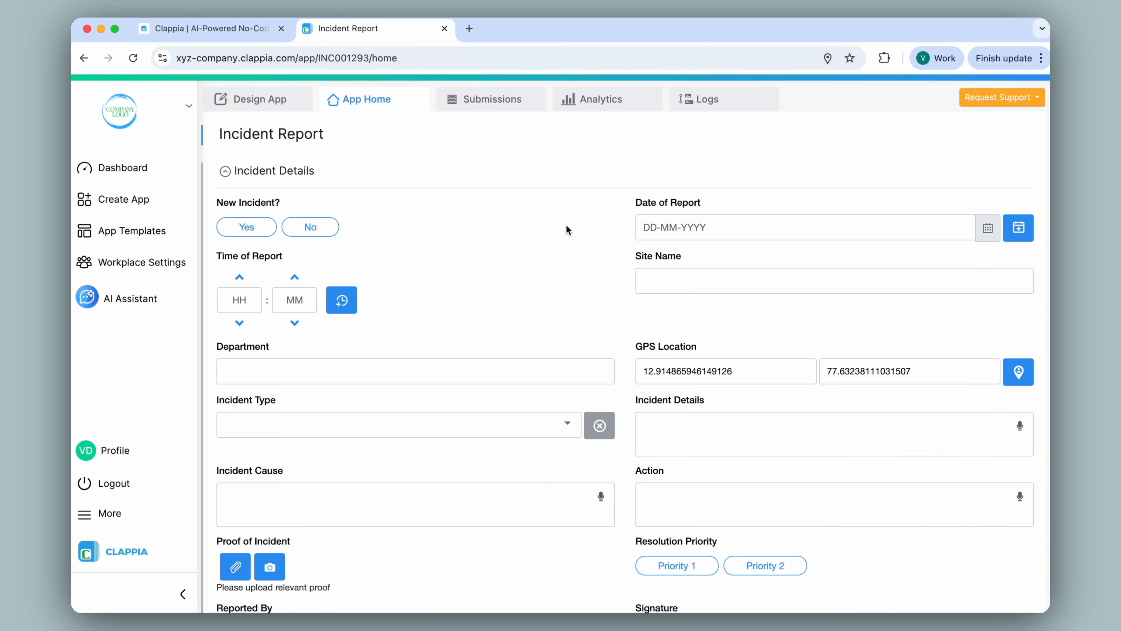
left_click(1017, 236)
left_click(352, 310)
left_click(834, 281)
type("A-01")
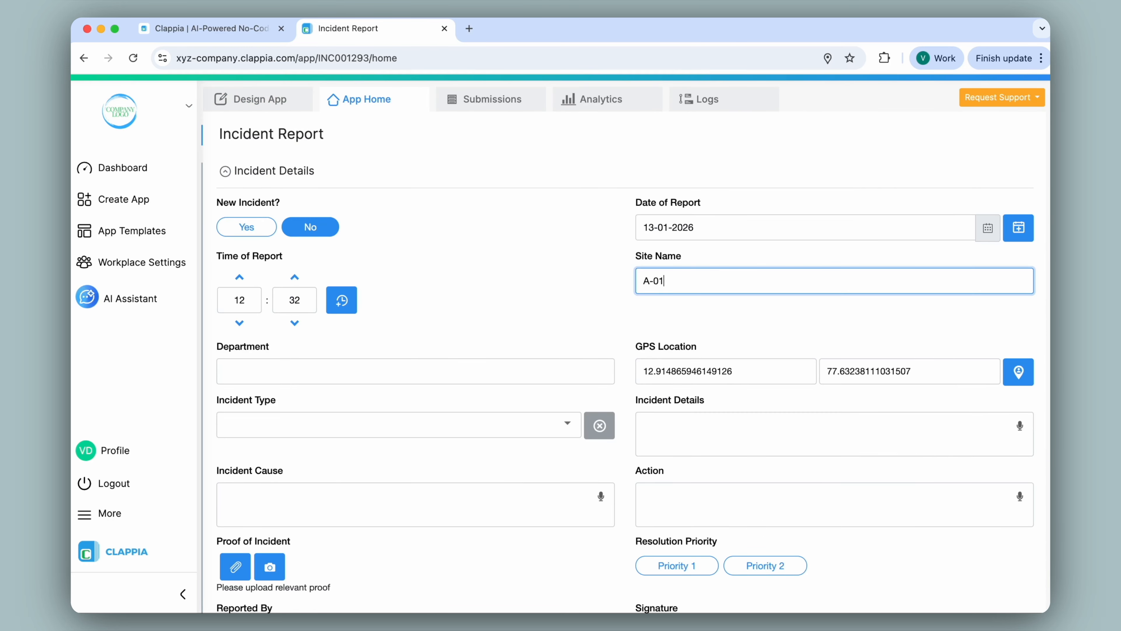
left_click(463, 371)
type("E-Bay 02 T")
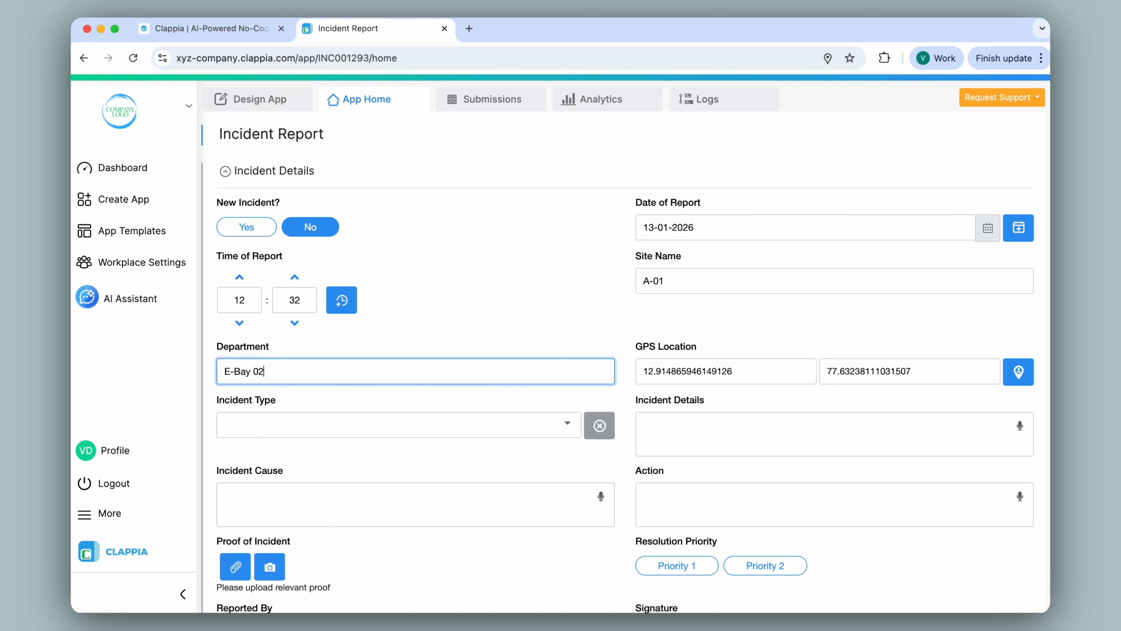
Set the type to Workplace incident, fill in the power failure details, and enter the cause "Overloaded power circuit, prior load assessment in review"
left_click(501, 422)
left_click(497, 464)
left_click(724, 435)
type("Power failure in main distribution panel caused multiple servers to shut down. Immediate intervention required to prevent data loss.")
left_click(415, 503)
type("Overloaded power circuit, prior load assessment in review")
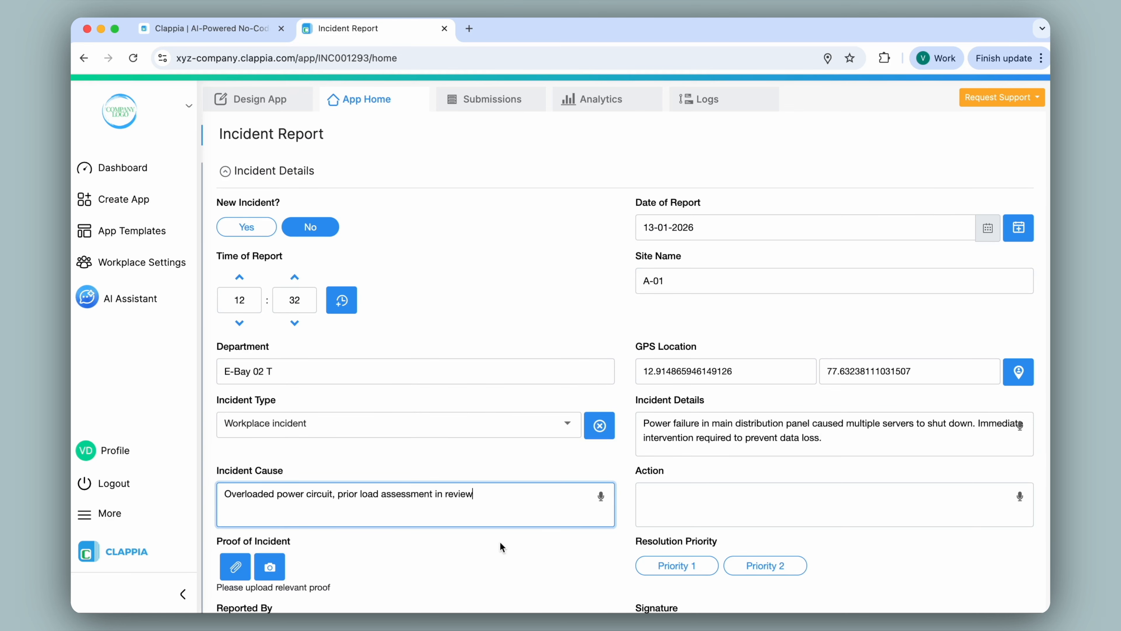
Set the resolution priority to Priority 2, sign the report and submit it
scroll(600, 543, "down", 4)
left_click(765, 388)
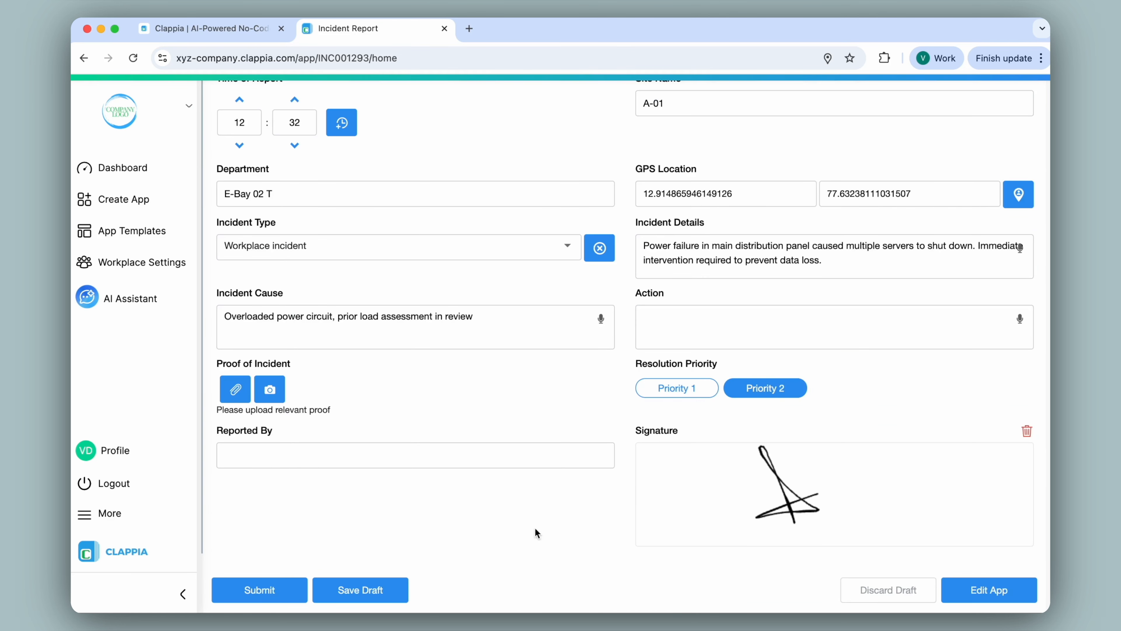
left_click(293, 584)
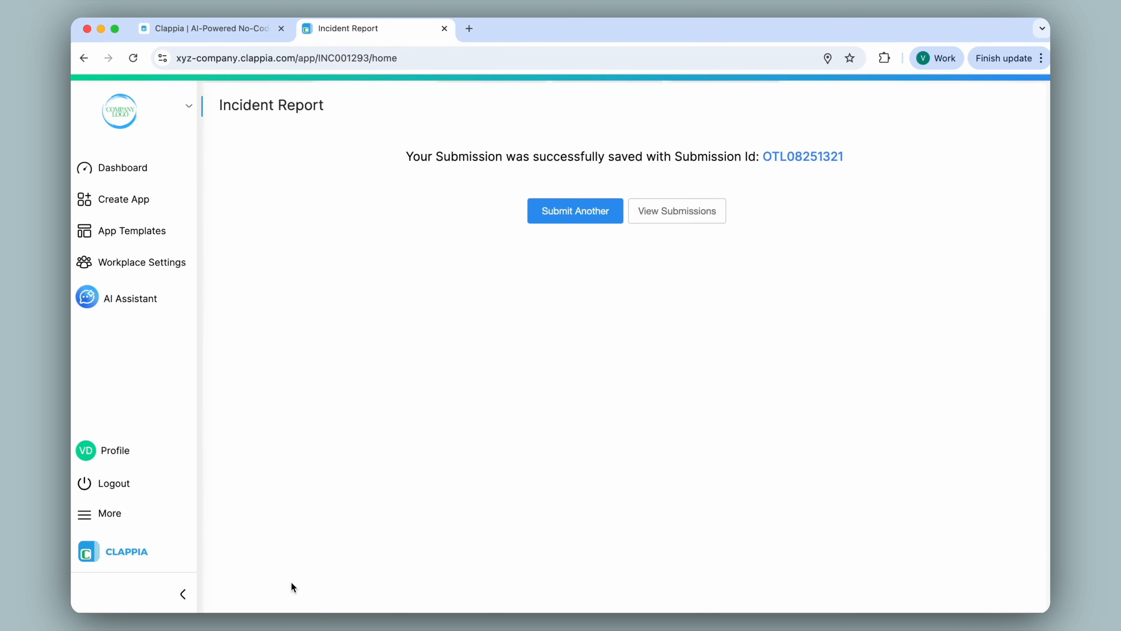
Switch to Gmail, open the Incident Report notification and start a reply to check which address it goes to
left_click(468, 28)
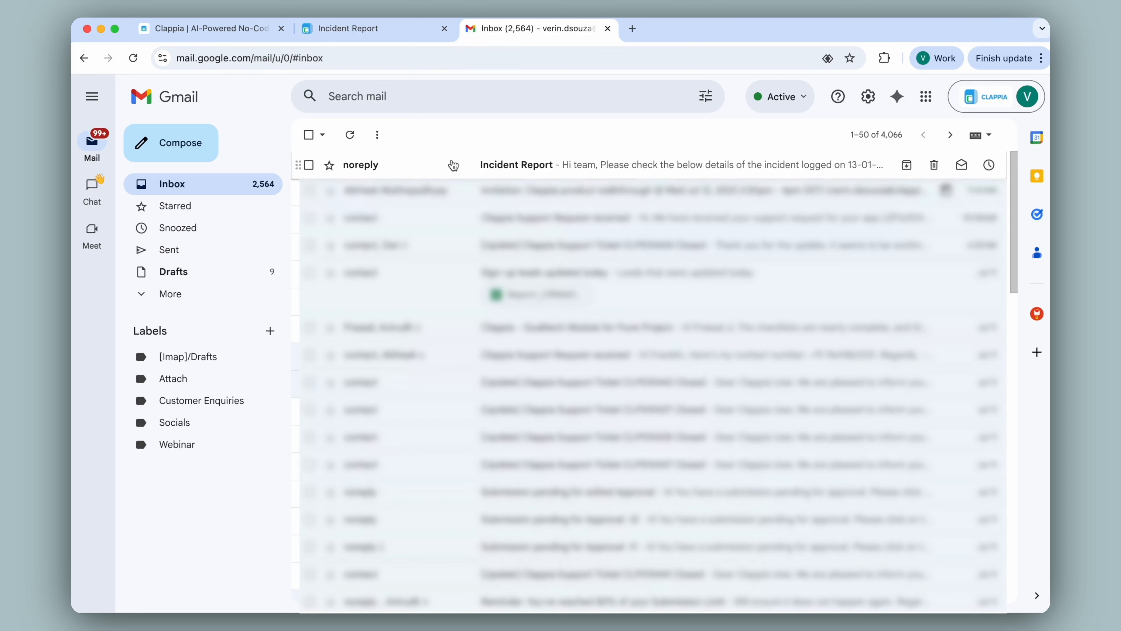
left_click(453, 164)
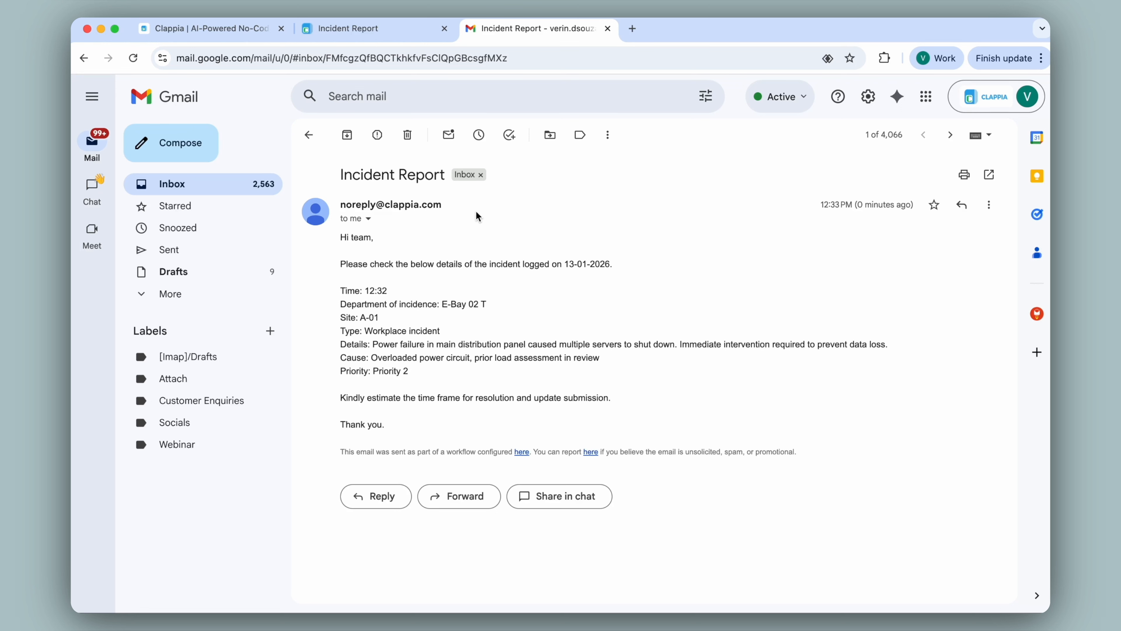
left_click(384, 495)
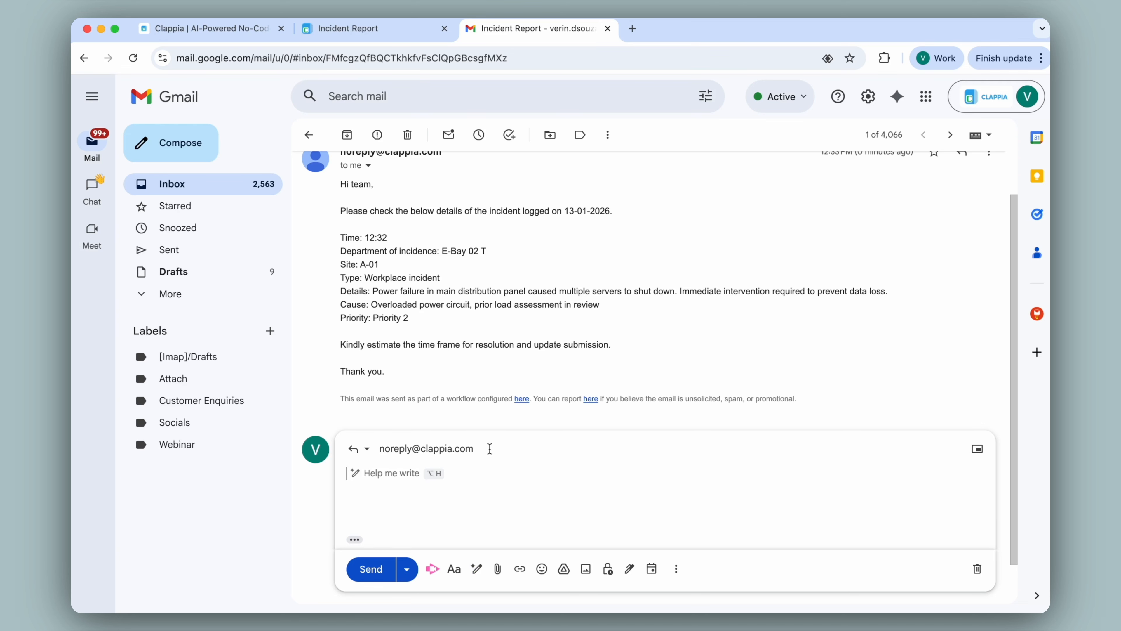
Back in the Clappia app, enter the contact's e-mail as the workflow Email step's Reply-To Email Address and save the step
left_click(393, 29)
left_click(276, 105)
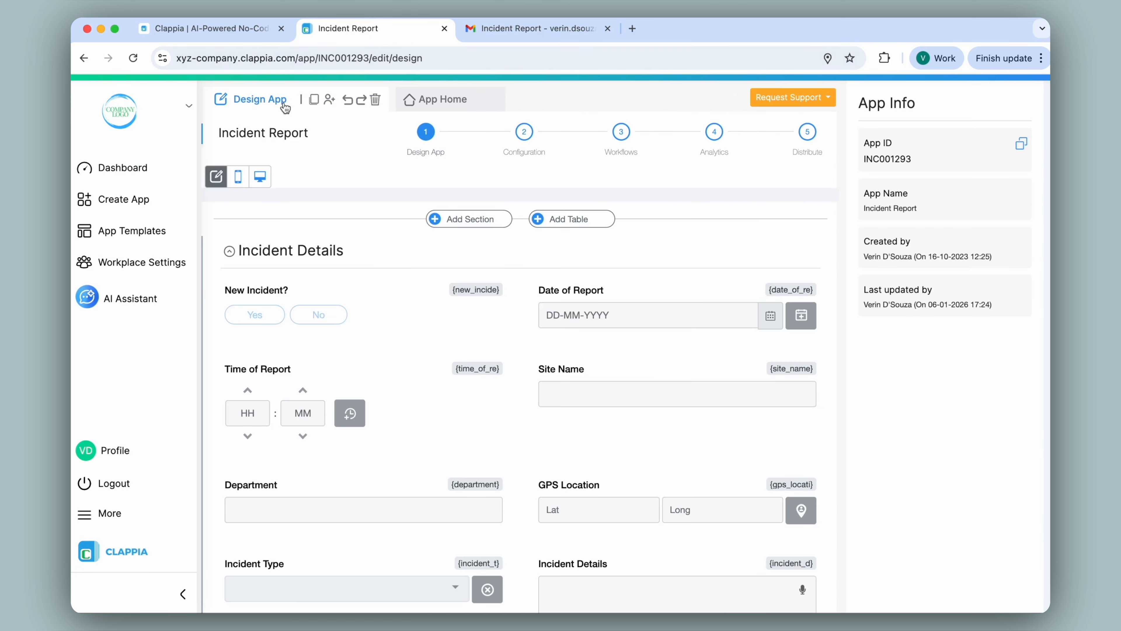
left_click(620, 133)
left_click(522, 343)
scroll(918, 244, "down", 5)
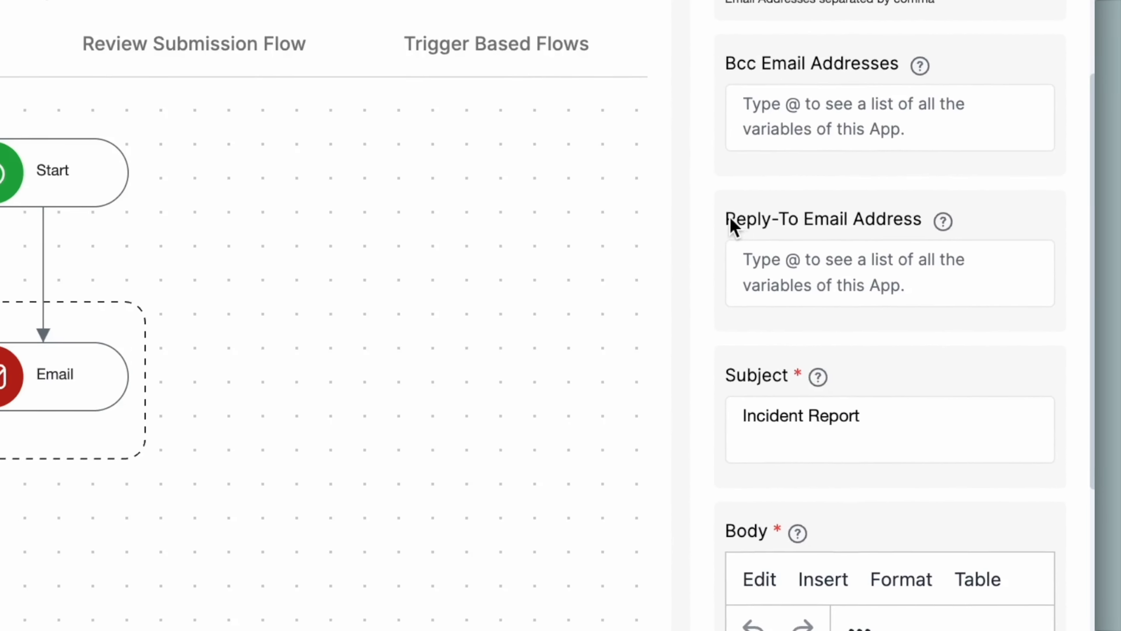
left_click(821, 265)
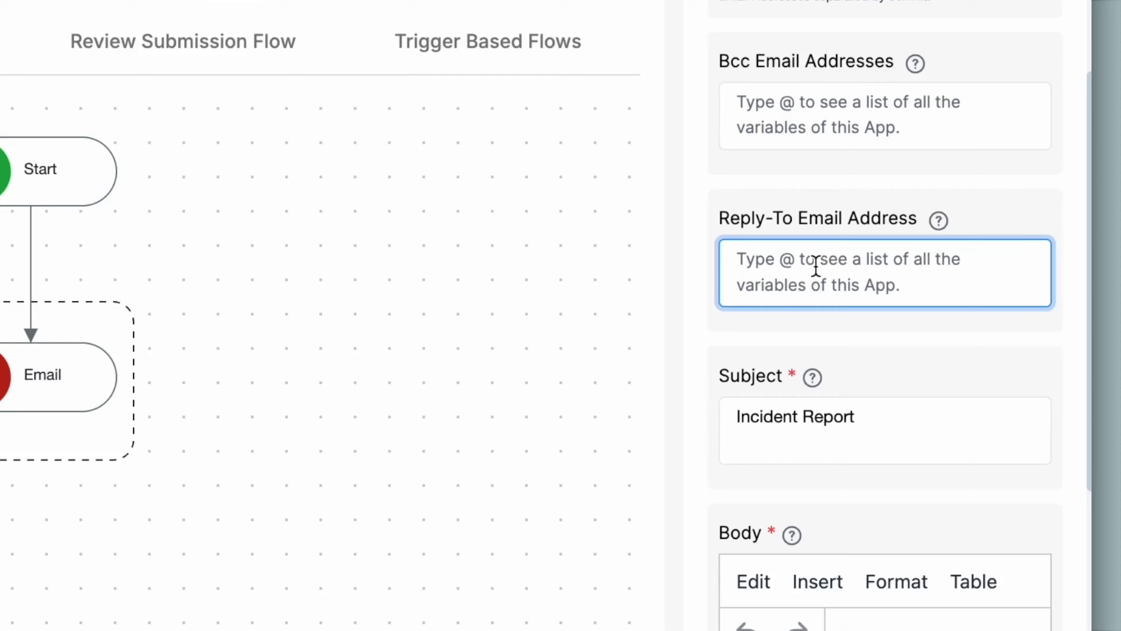
key("ctrl+v")
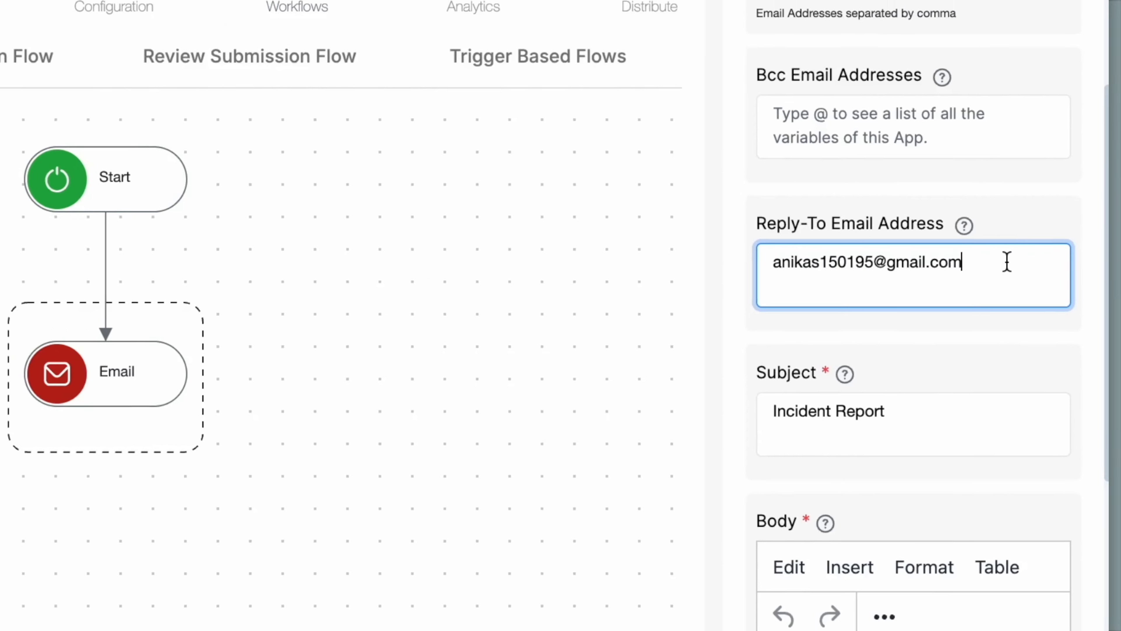
scroll(984, 265, "down", 5)
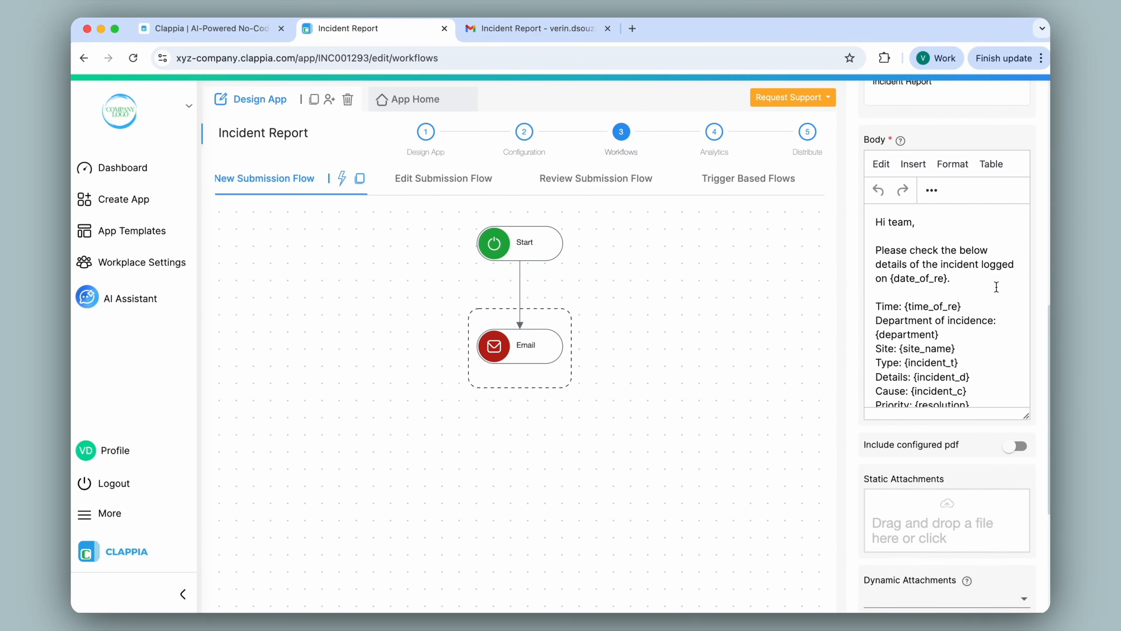
scroll(996, 437, "down", 5)
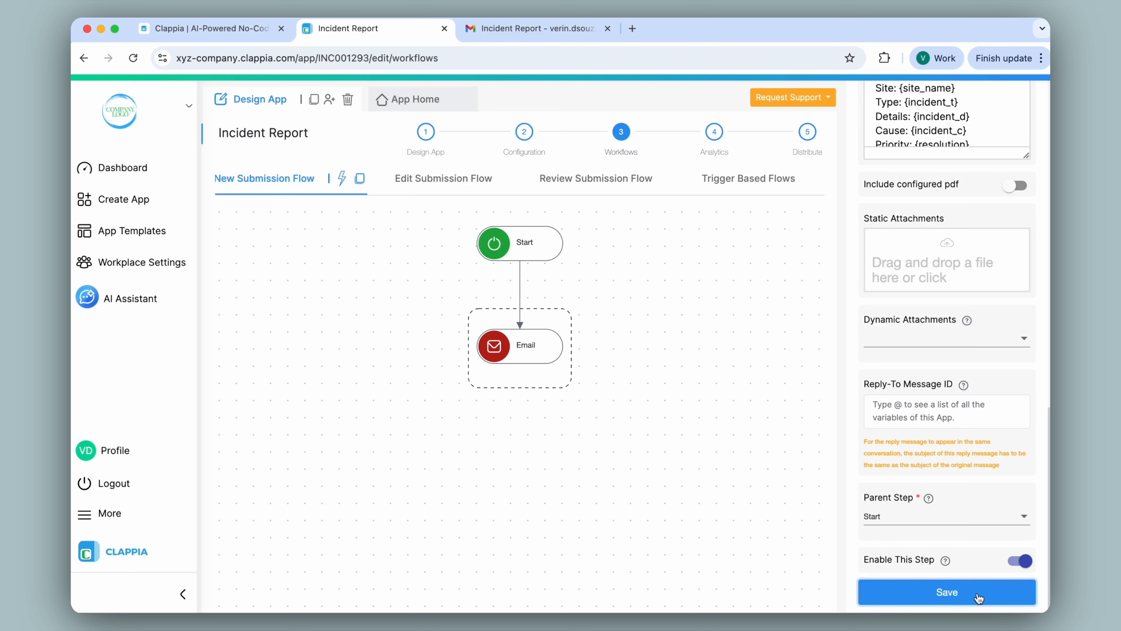
Submit another signed incident report with New Incident set to No, department E-Bay D23, type Workplace incident and Priority 2
left_click(426, 99)
left_click(318, 226)
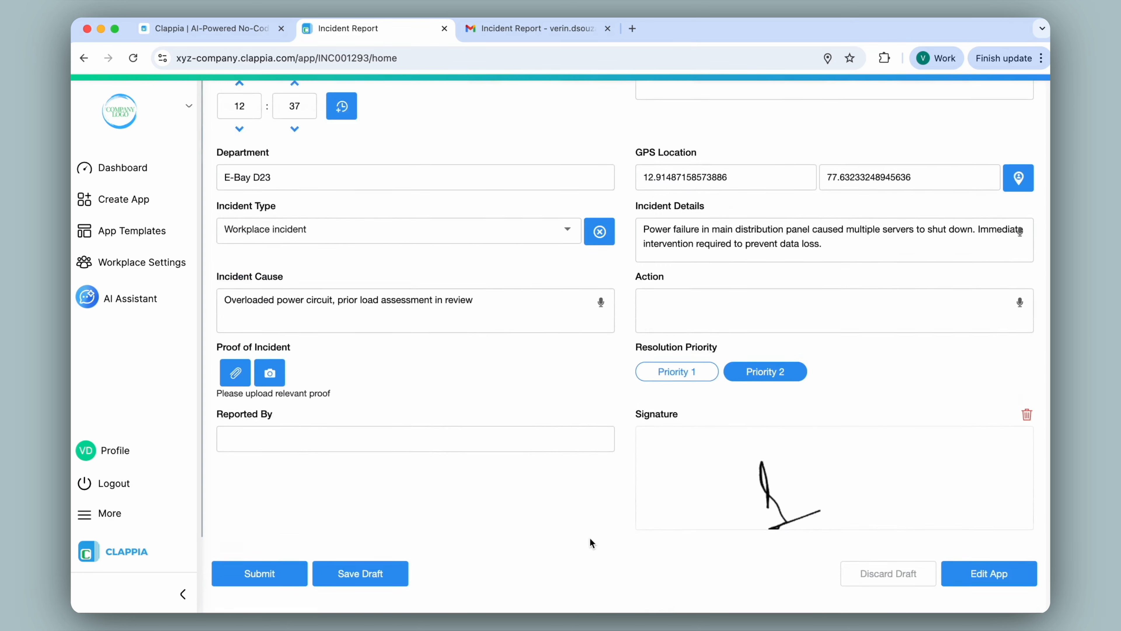
scroll(589, 537, "down", 2)
left_click(268, 508)
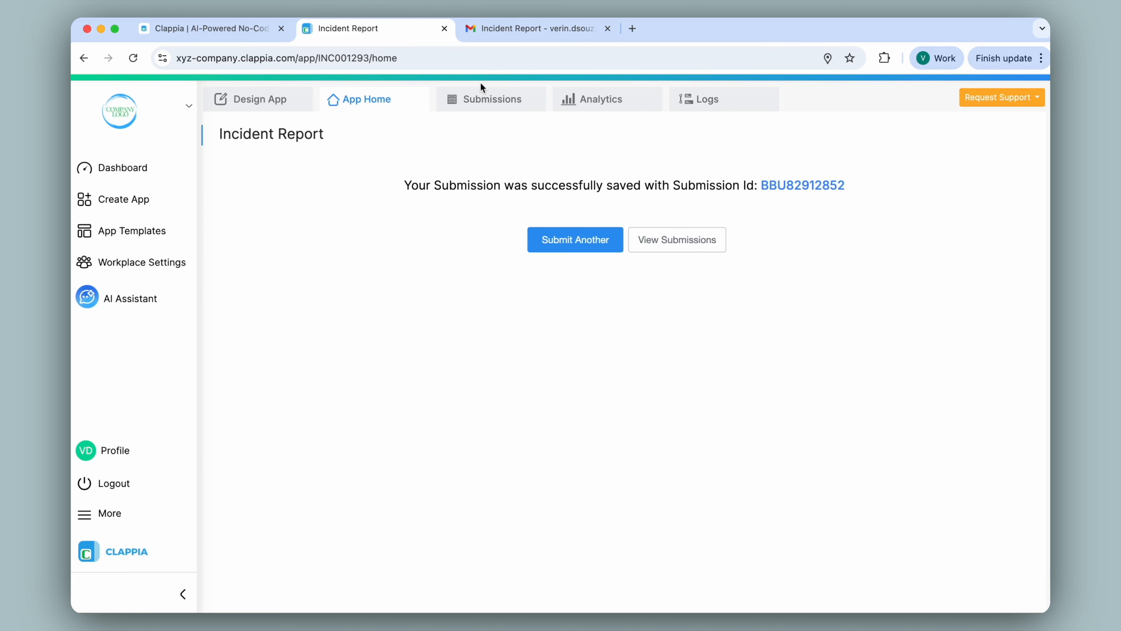
Switch to Gmail and open the Incident Report conversation to view the latest notification
left_click(508, 29)
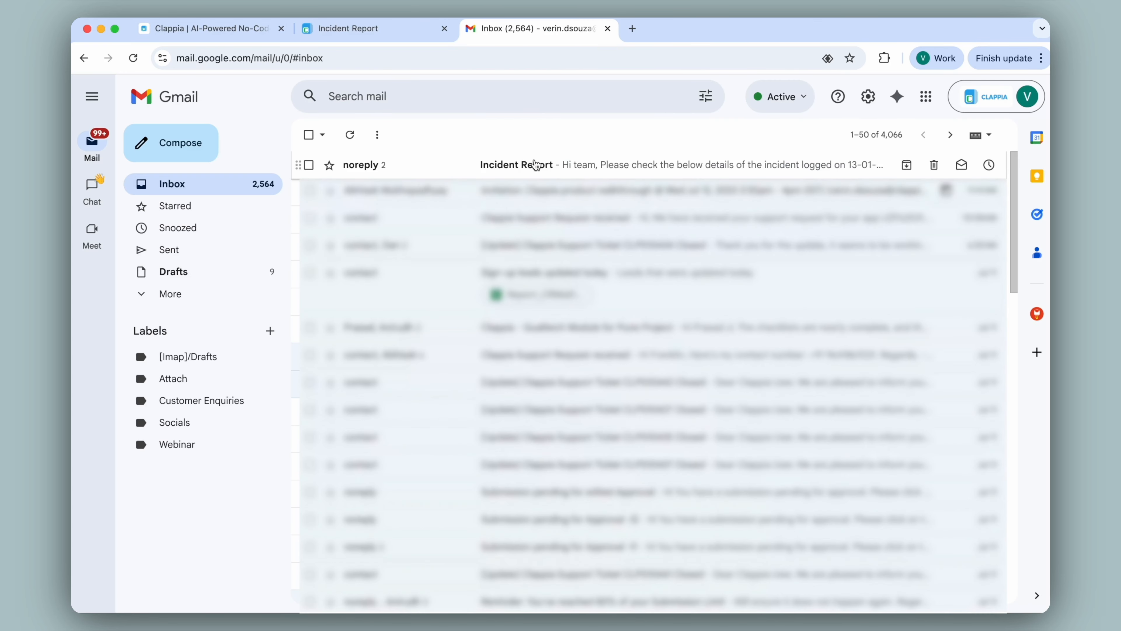
left_click(536, 165)
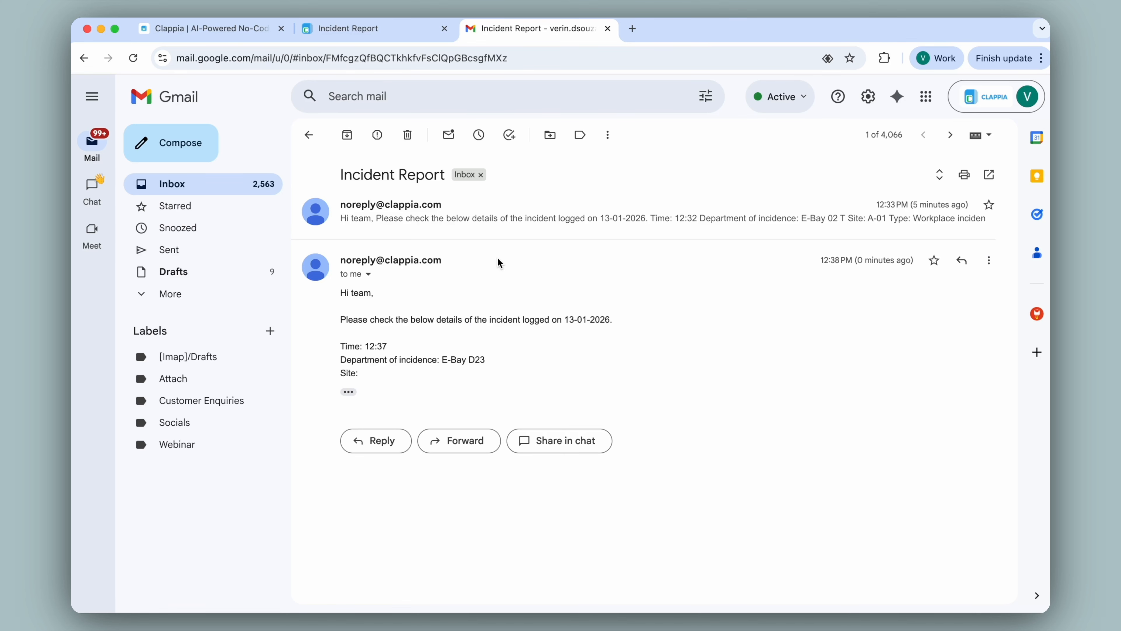
Start a reply to the latest Incident Report notification to check which address it goes to
left_click(379, 448)
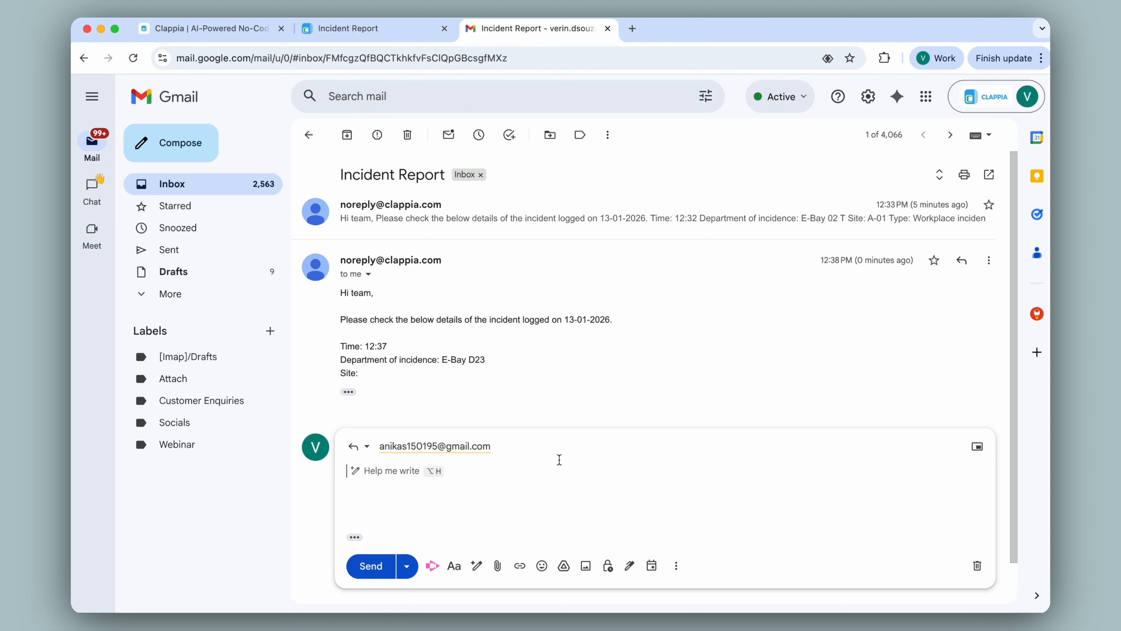
Switch back to the Clappia app and review the Email step's address settings in the New Submission Flow workflow
left_click(346, 28)
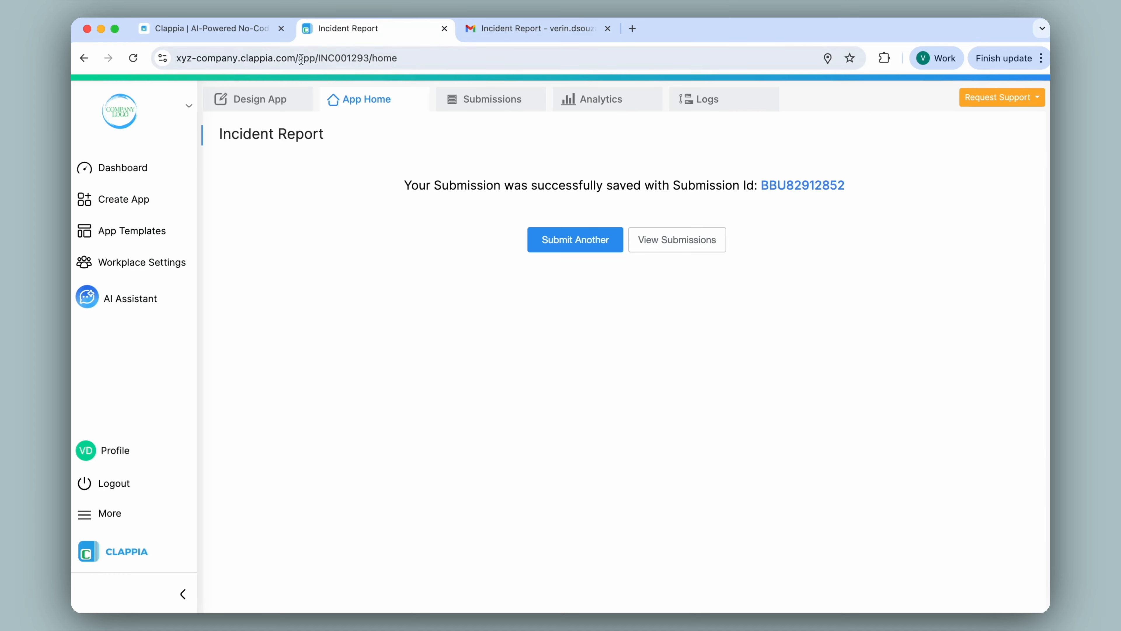
left_click(267, 101)
left_click(625, 139)
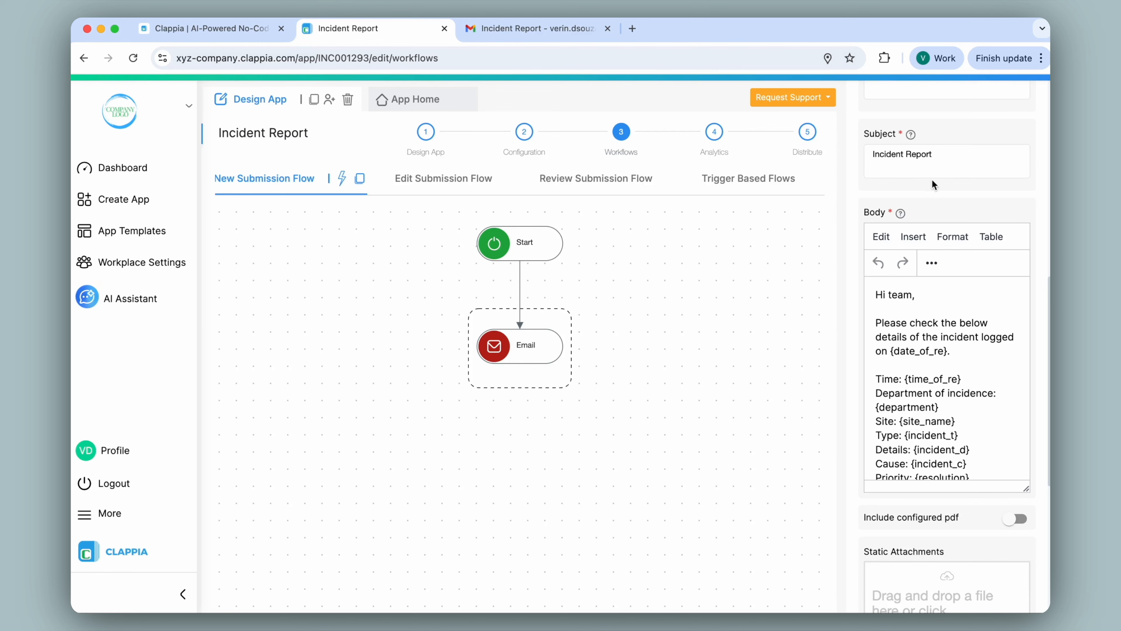
scroll(951, 181, "up", 10)
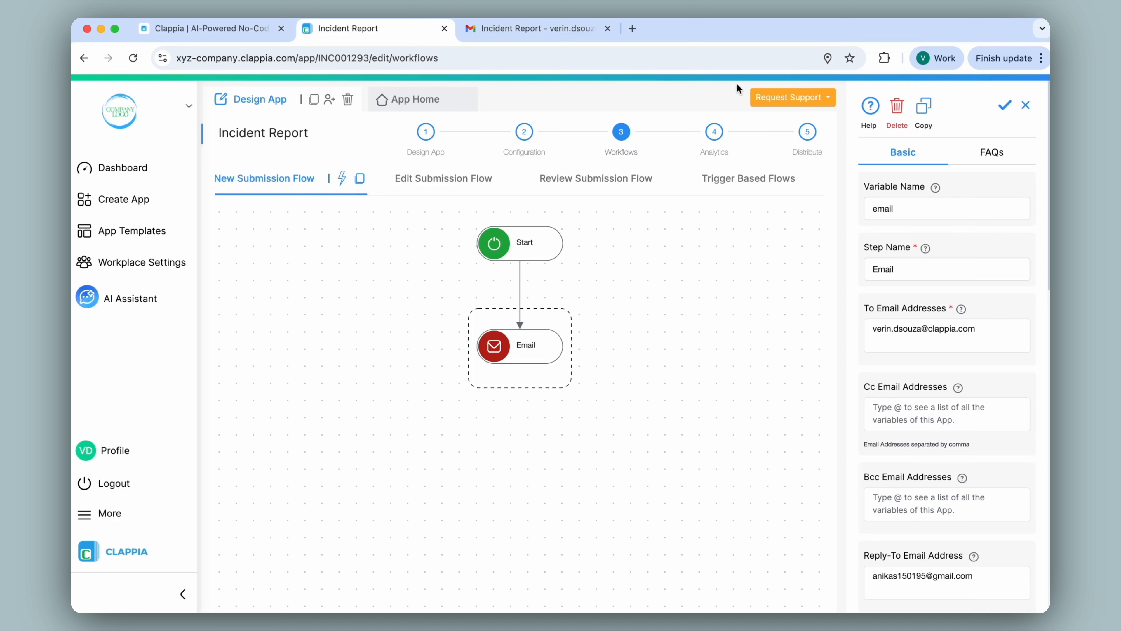
View the available support request options, including Ask the Community, and close the list
left_click(806, 95)
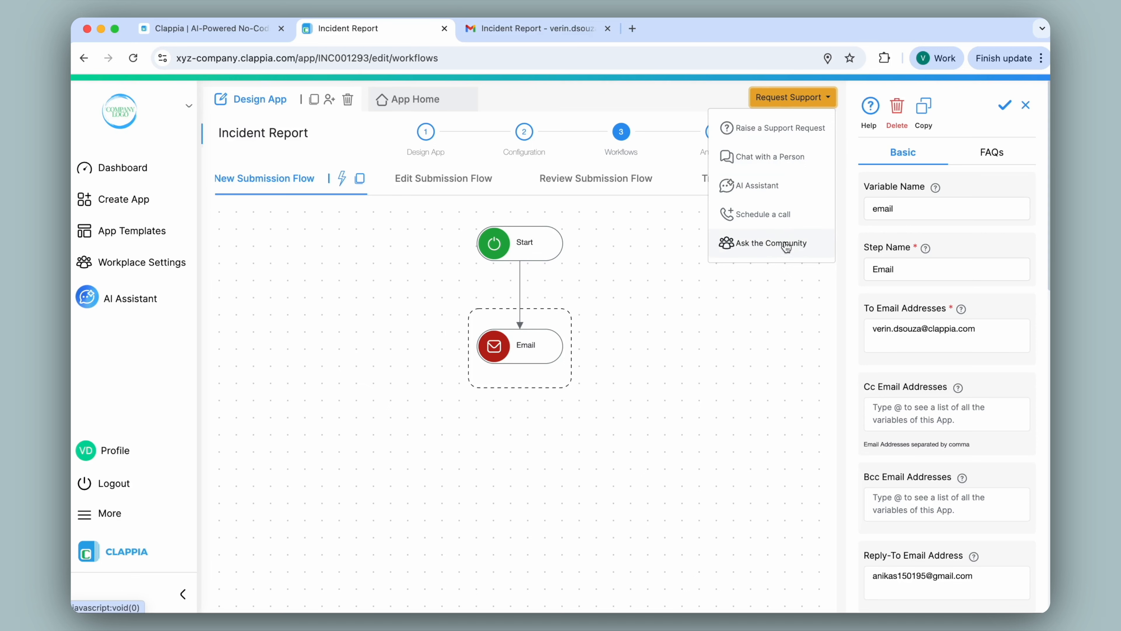
left_click(689, 104)
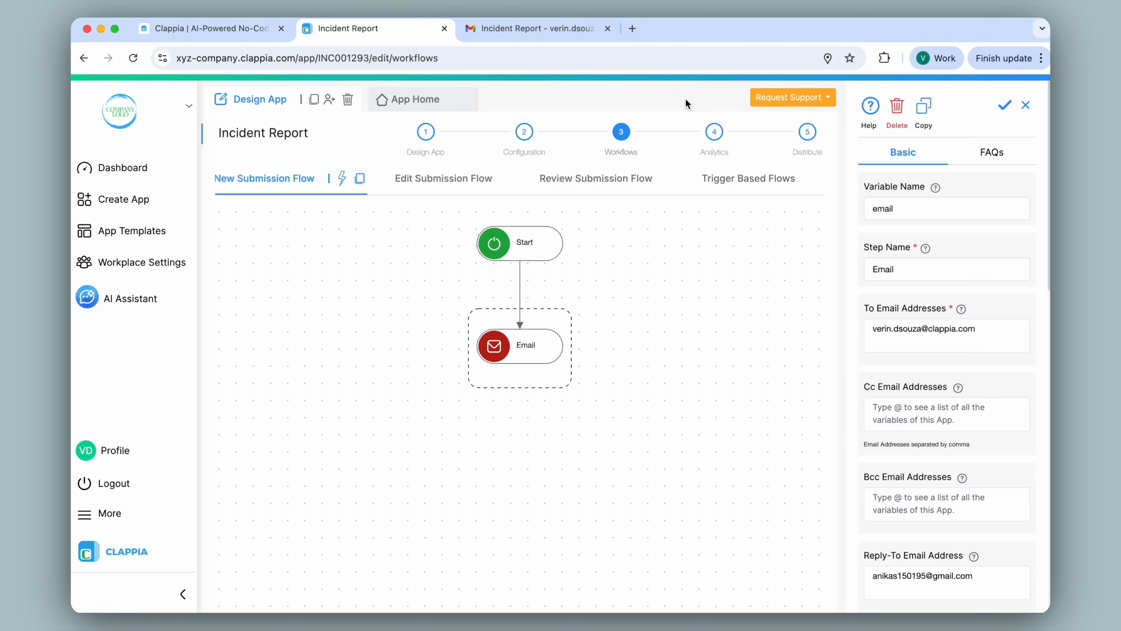